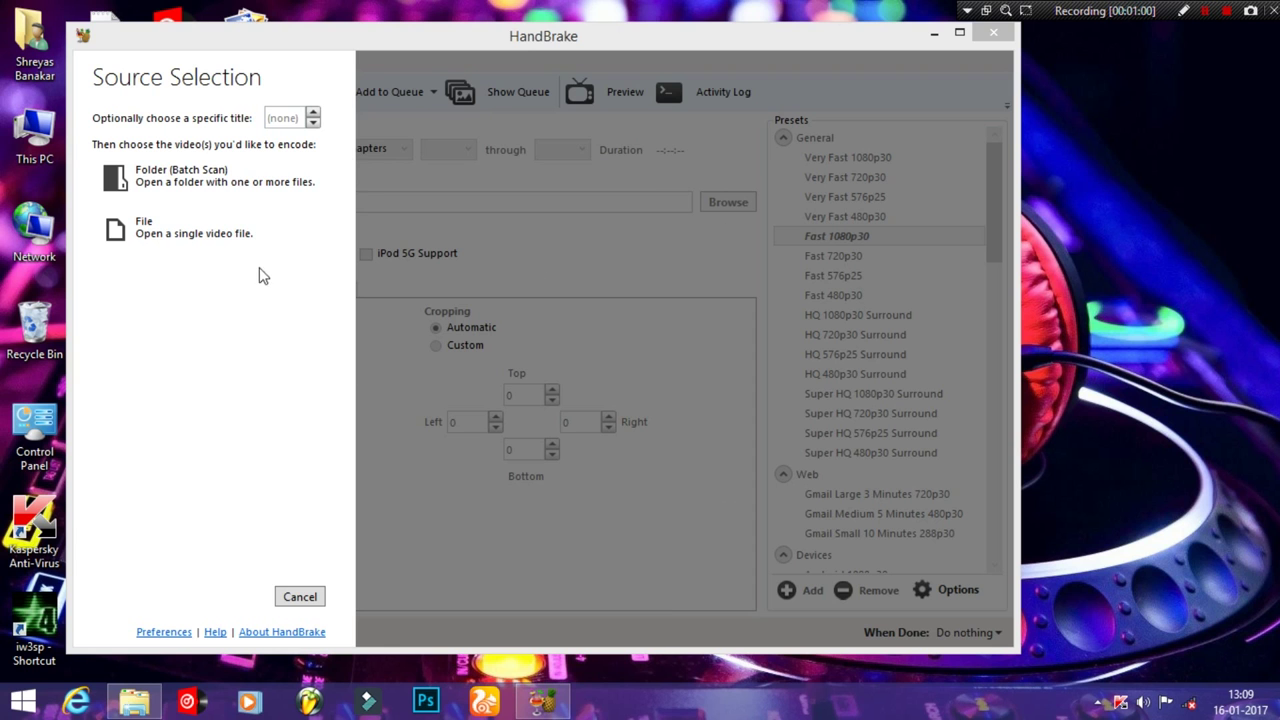
Choose a single source file and select "Filmora video editing toturial" in the Youtube My Vedios folder on Local Disk (F:).
{"action": "left_click", "coordinate": [258, 240]}
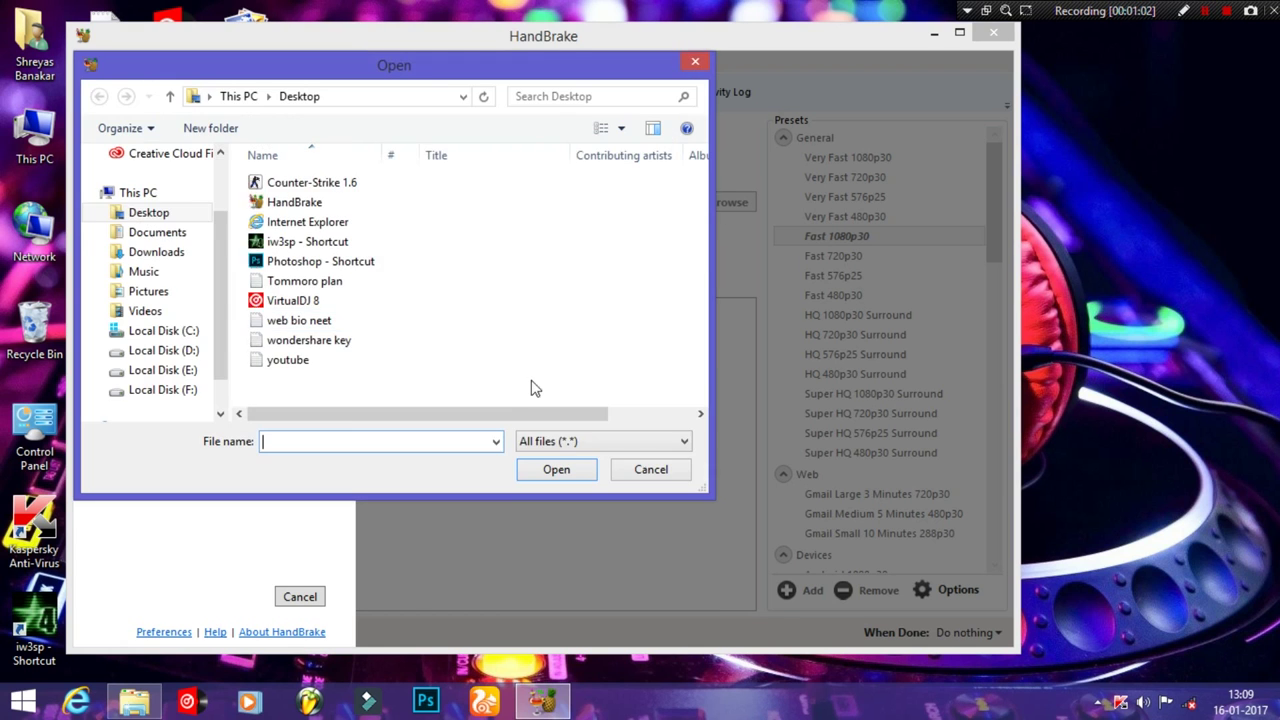
{"action": "left_click", "coordinate": [157, 390]}
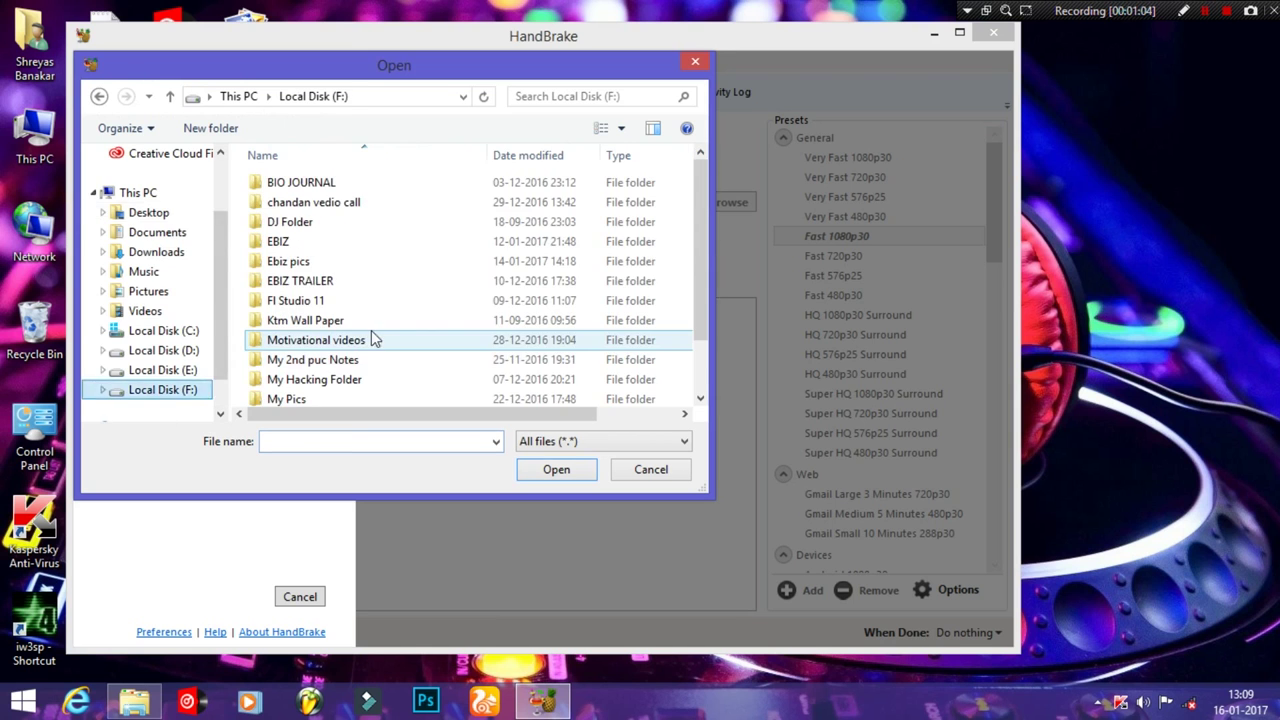
{"action": "scroll", "coordinate": [351, 377], "scroll_direction": "down", "scroll_amount": 1}
{"action": "double_click", "coordinate": [343, 395]}
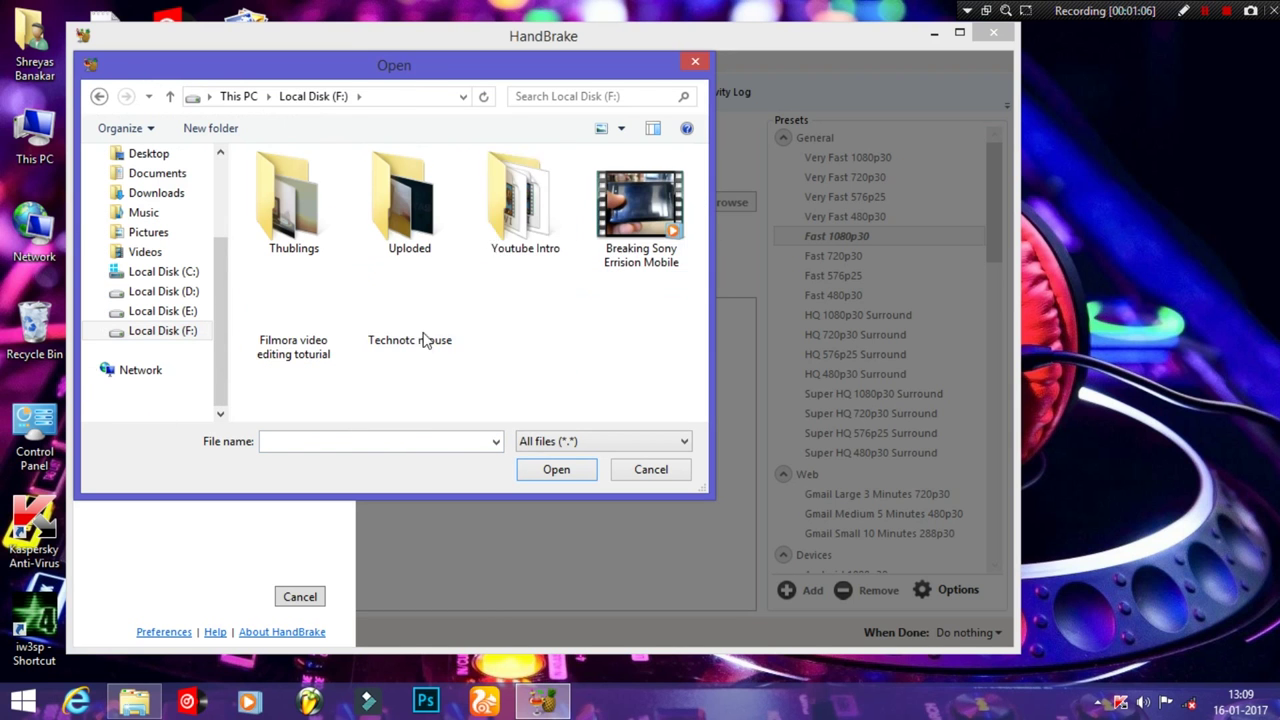
{"action": "left_click", "coordinate": [303, 316]}
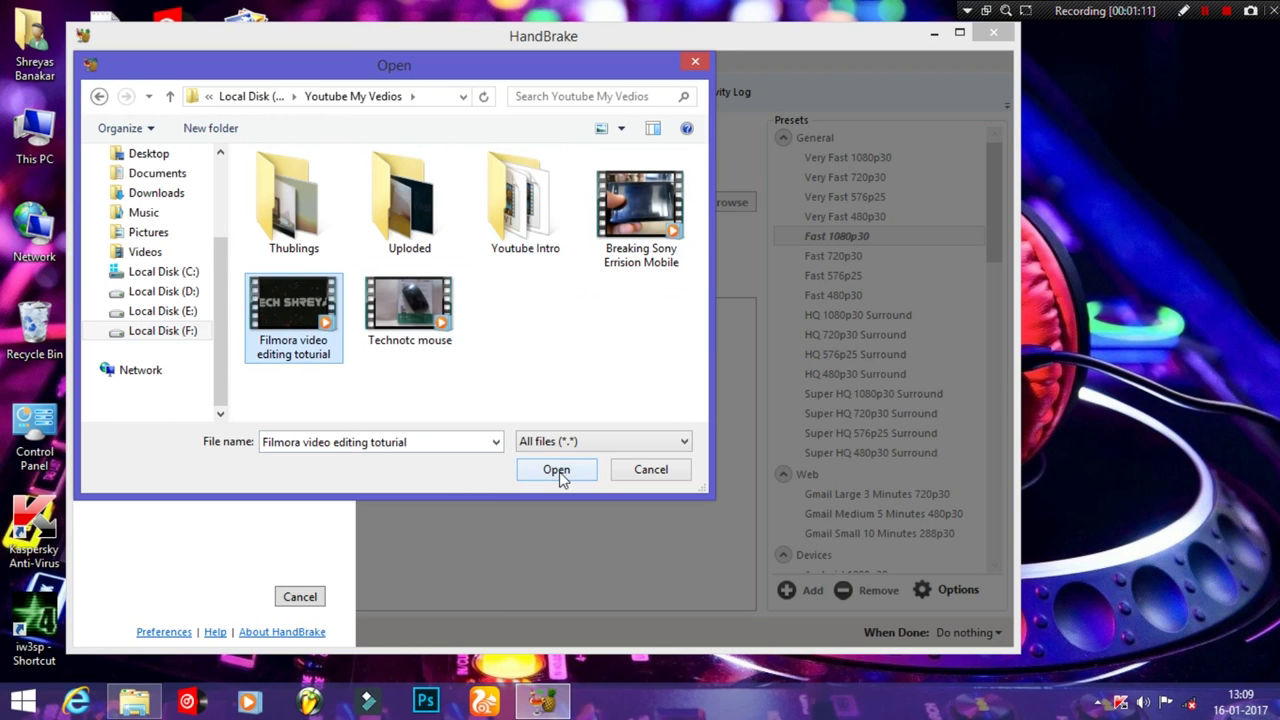
Check the file size of the selected source video in its properties.
{"action": "right_click", "coordinate": [294, 352]}
{"action": "left_click", "coordinate": [422, 669]}
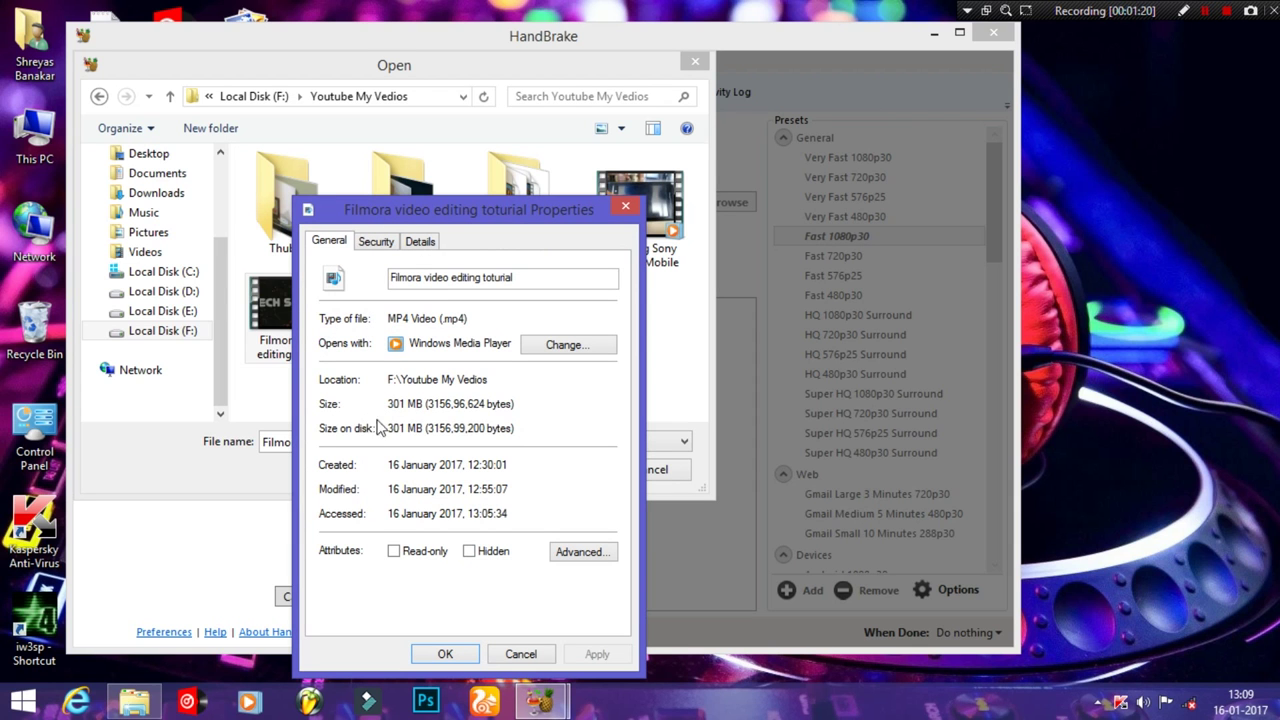
{"action": "left_click", "coordinate": [466, 656]}
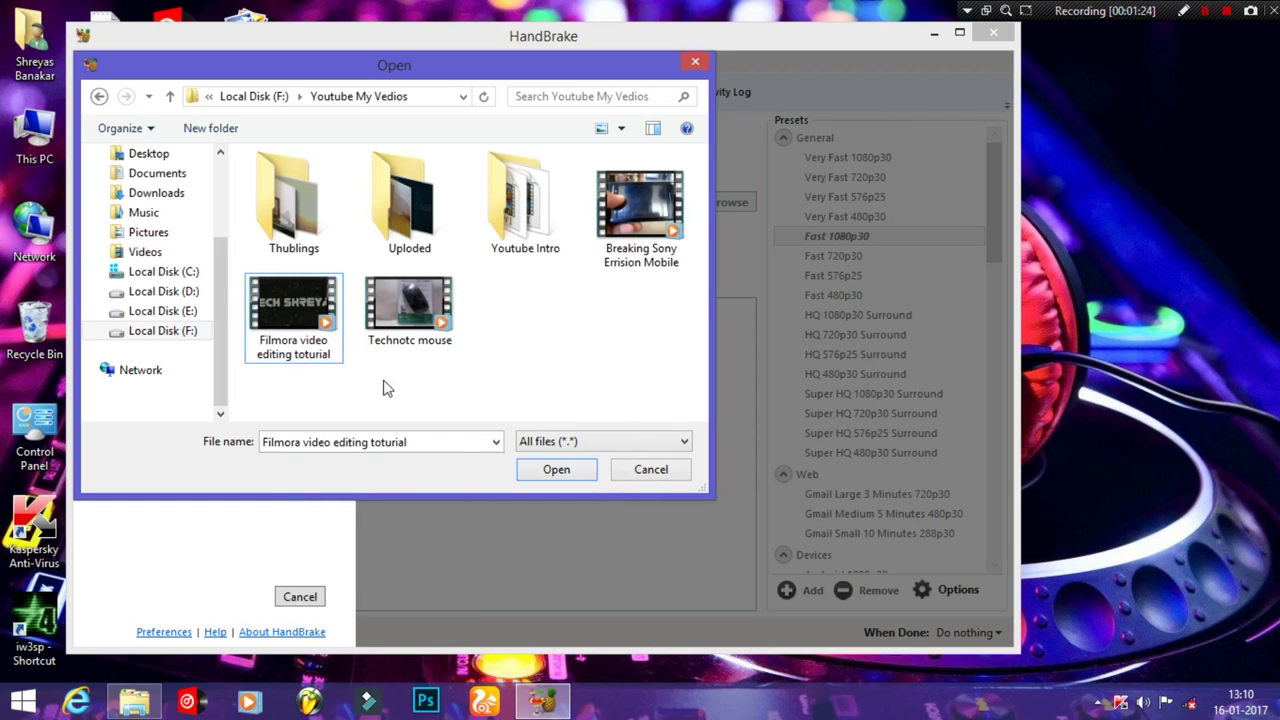
Load the selected video as the source and enable Web Optimized for the MP4 output.
{"action": "left_click", "coordinate": [563, 473]}
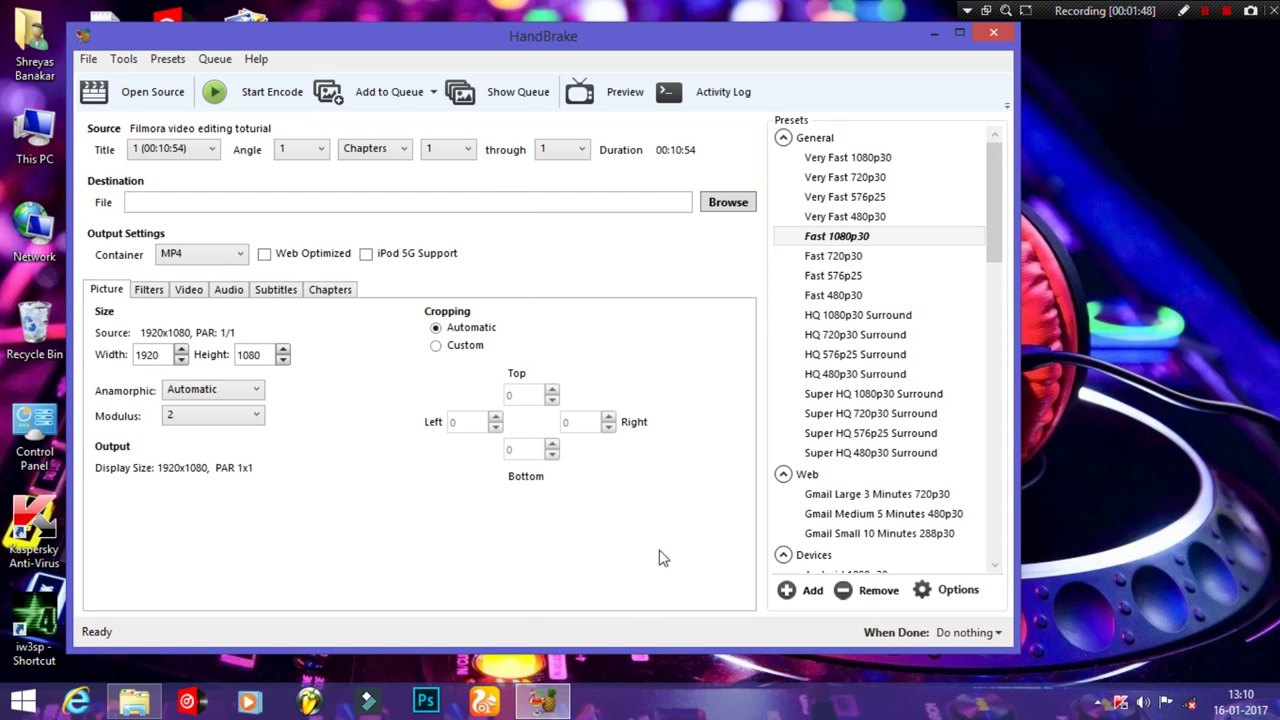
{"action": "left_click", "coordinate": [264, 254]}
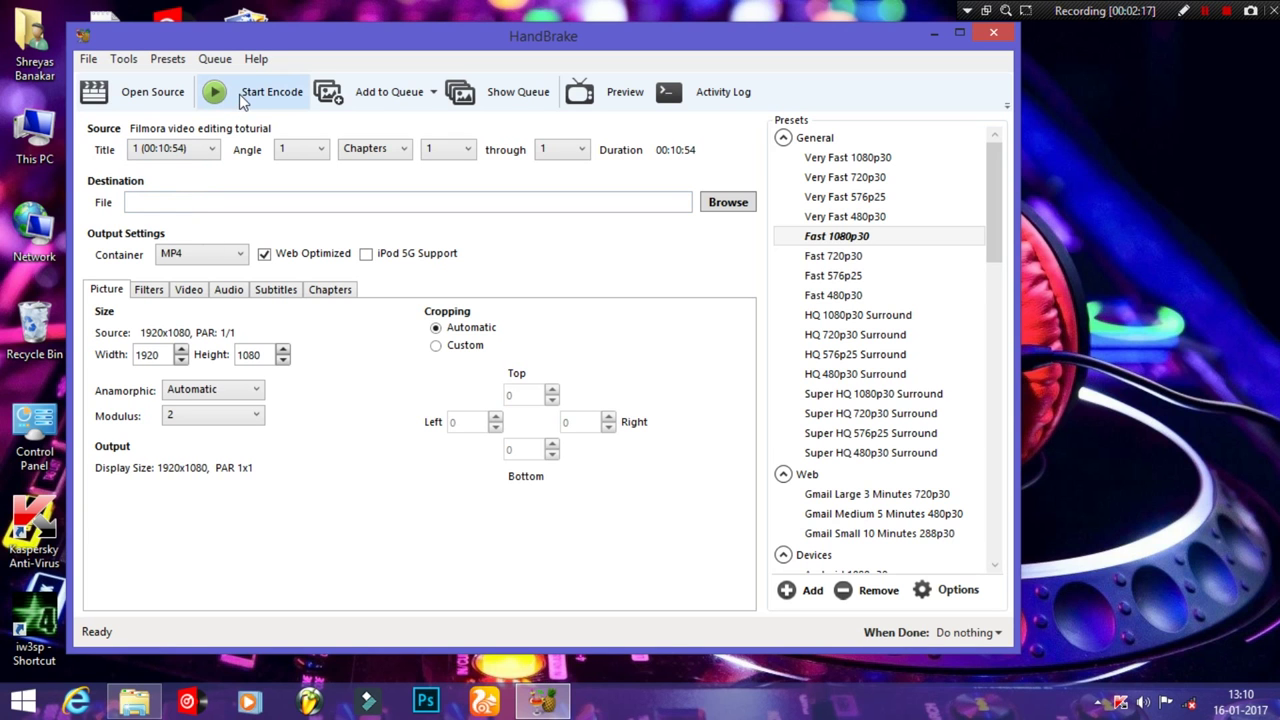
Set the destination to "Filmora compressed video tutorial" as mp4 in the Youtube My Vedios folder and start the encode.
{"action": "left_click", "coordinate": [736, 205]}
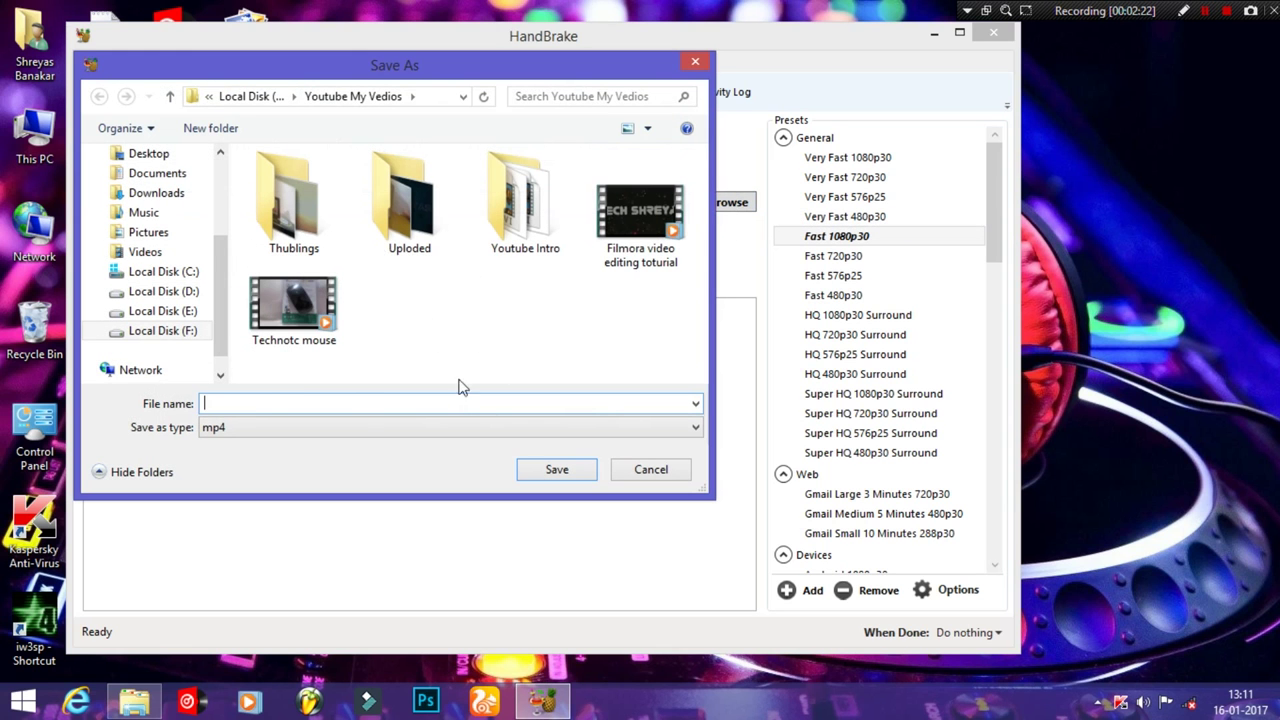
{"action": "type", "text": "Filmora"}
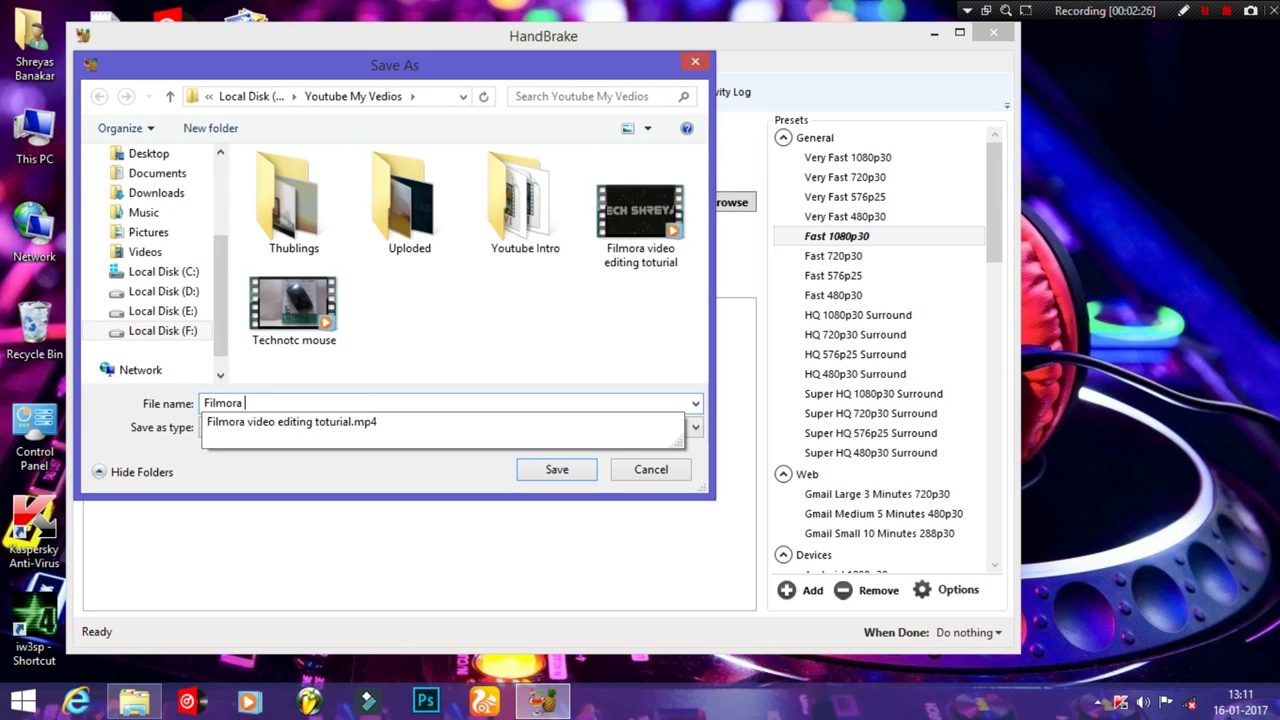
{"action": "type", "text": " comp"}
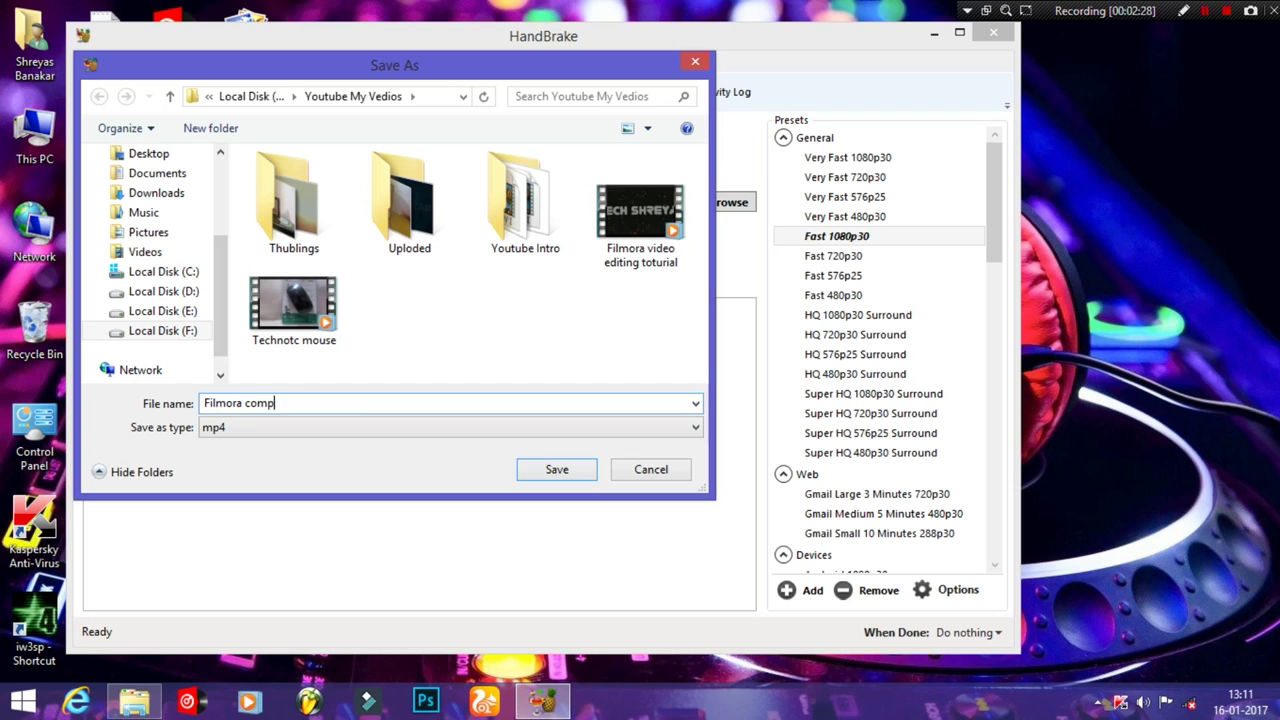
{"action": "type", "text": "ressed video tutorial"}
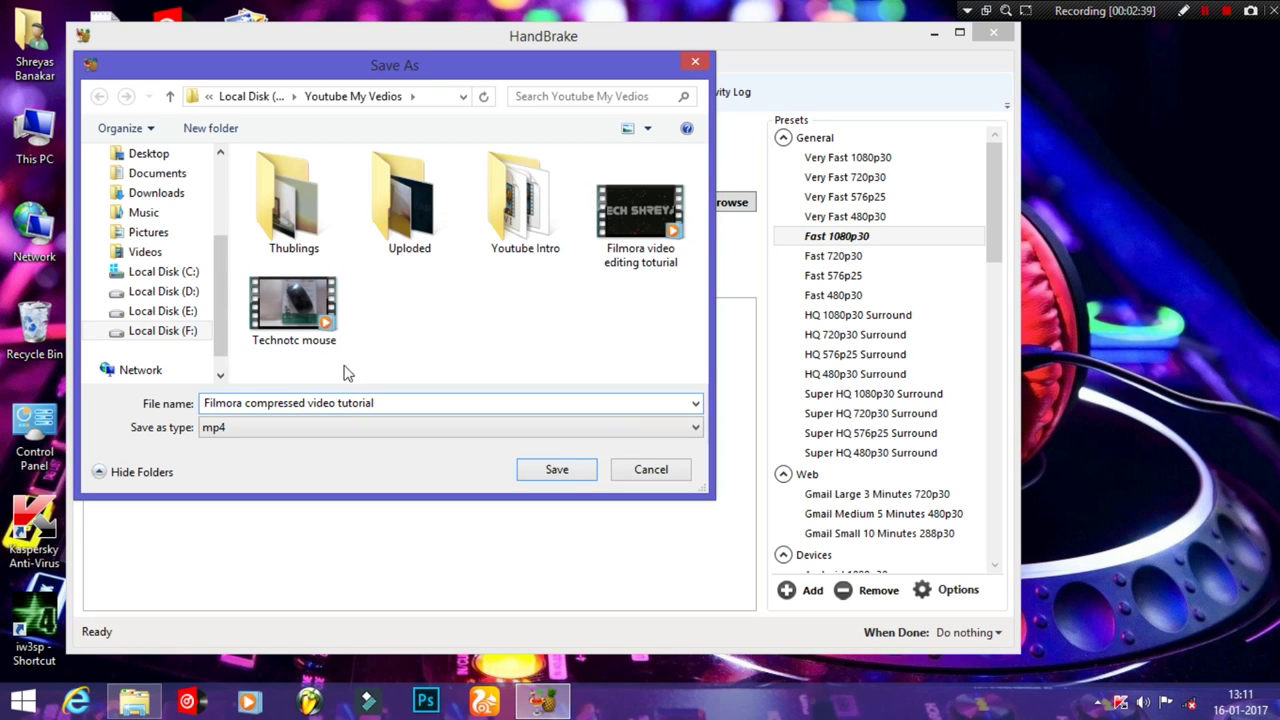
{"action": "left_click", "coordinate": [590, 473]}
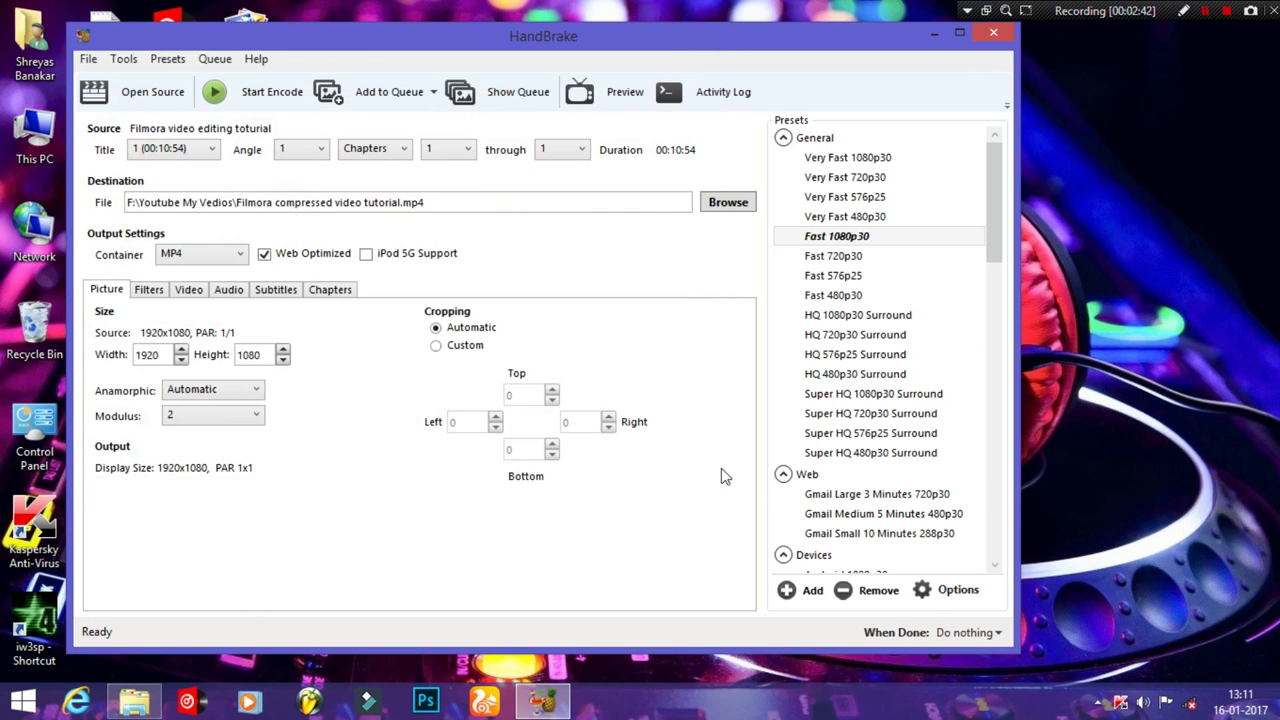
{"action": "left_click", "coordinate": [248, 100]}
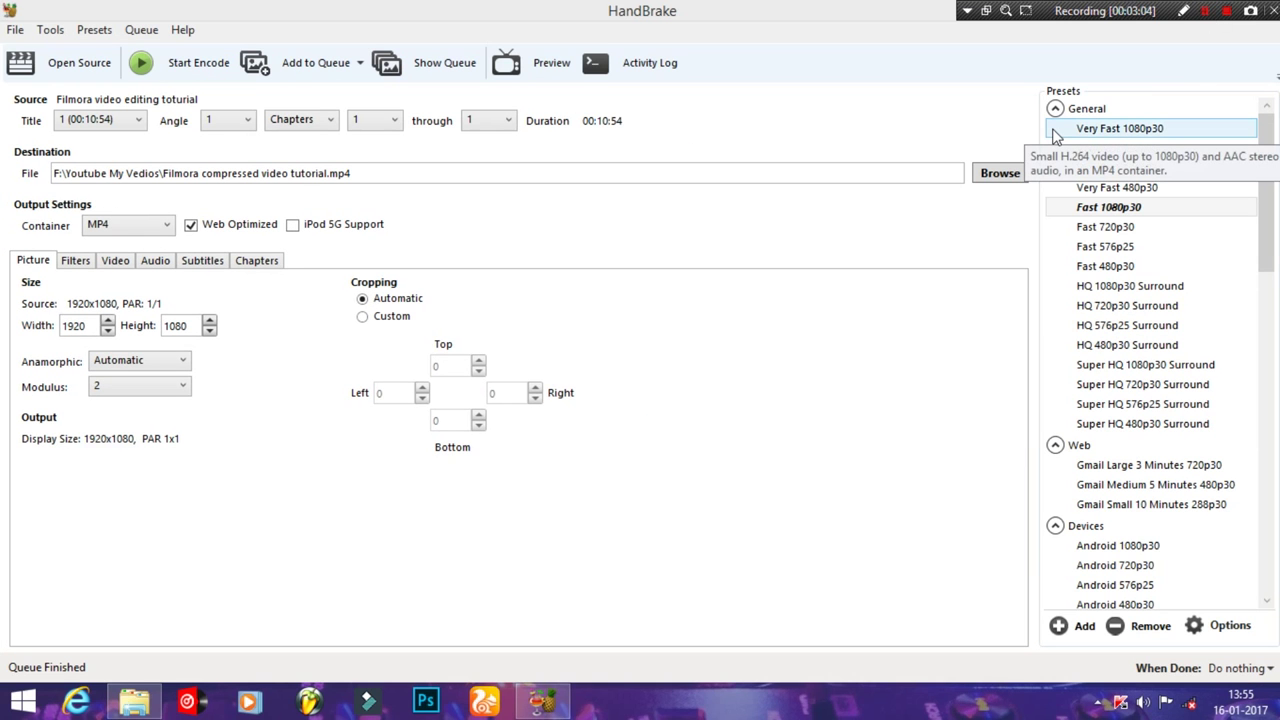
Switch to the Youtube My Vedios folder in File Explorer and view the size of the original "Filmora video editing toturial" file.
{"action": "double_click", "coordinate": [915, 12]}
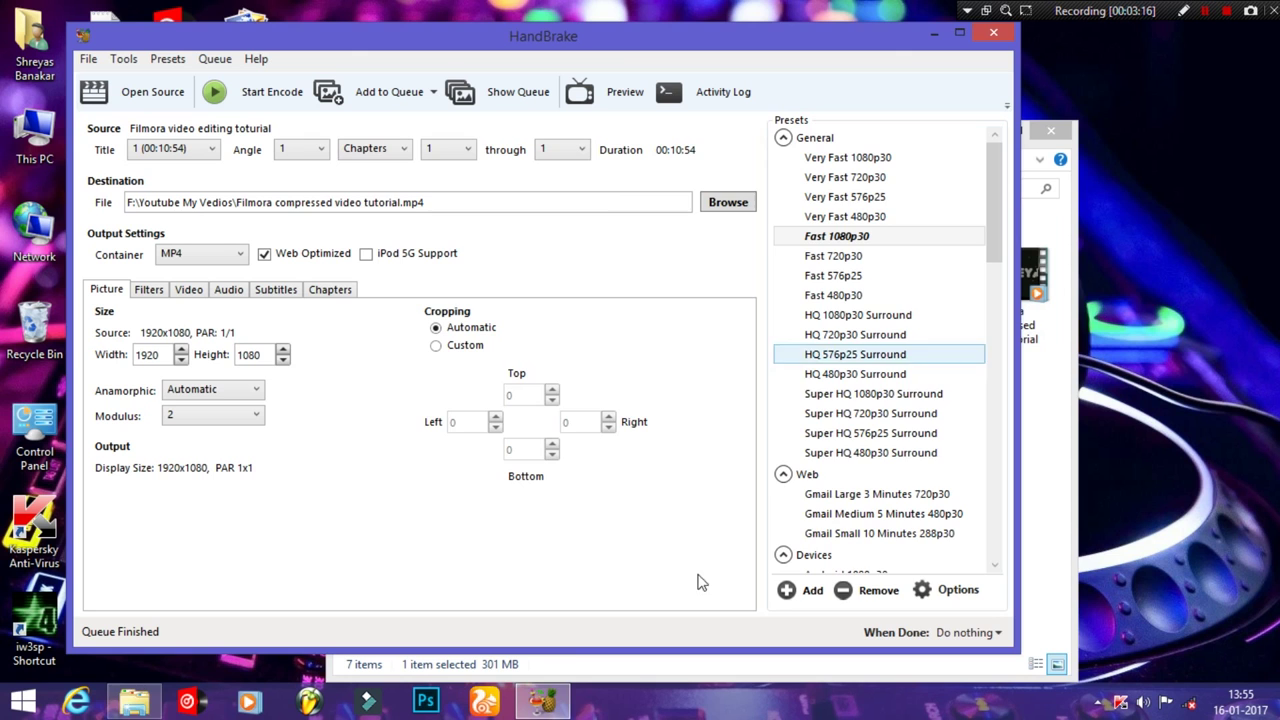
{"action": "left_click", "coordinate": [136, 705]}
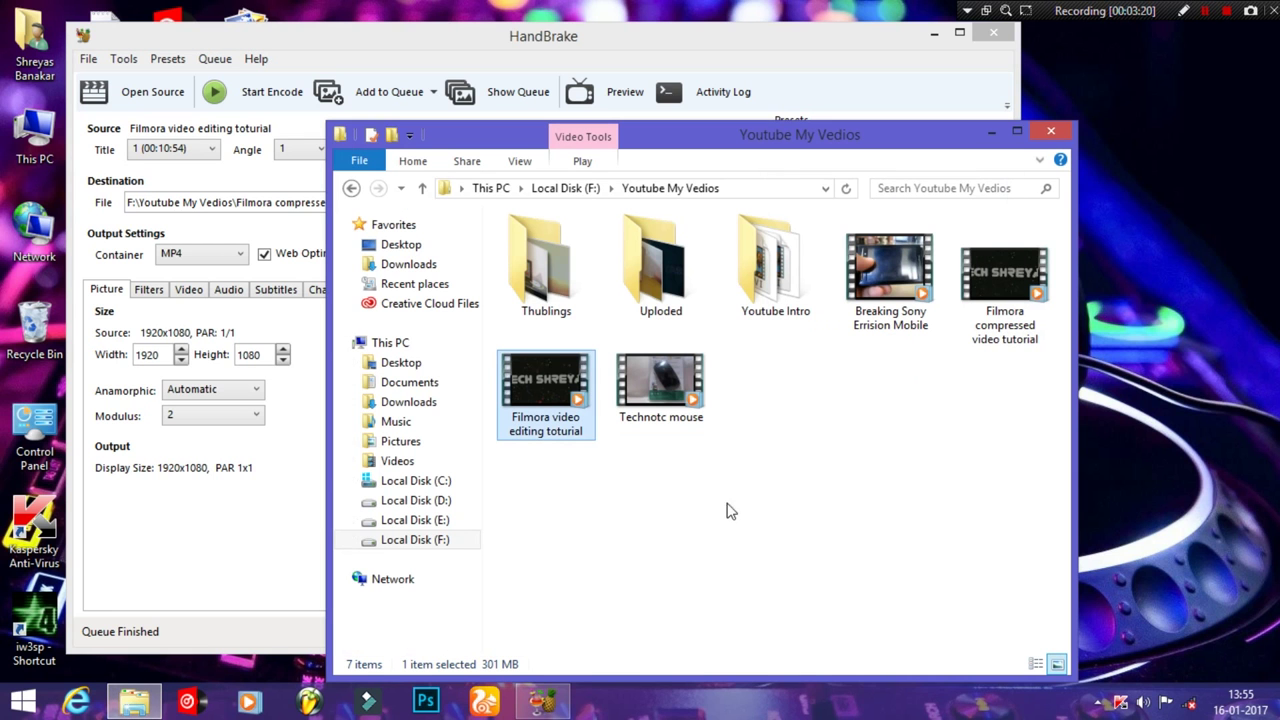
{"action": "left_click", "coordinate": [842, 458]}
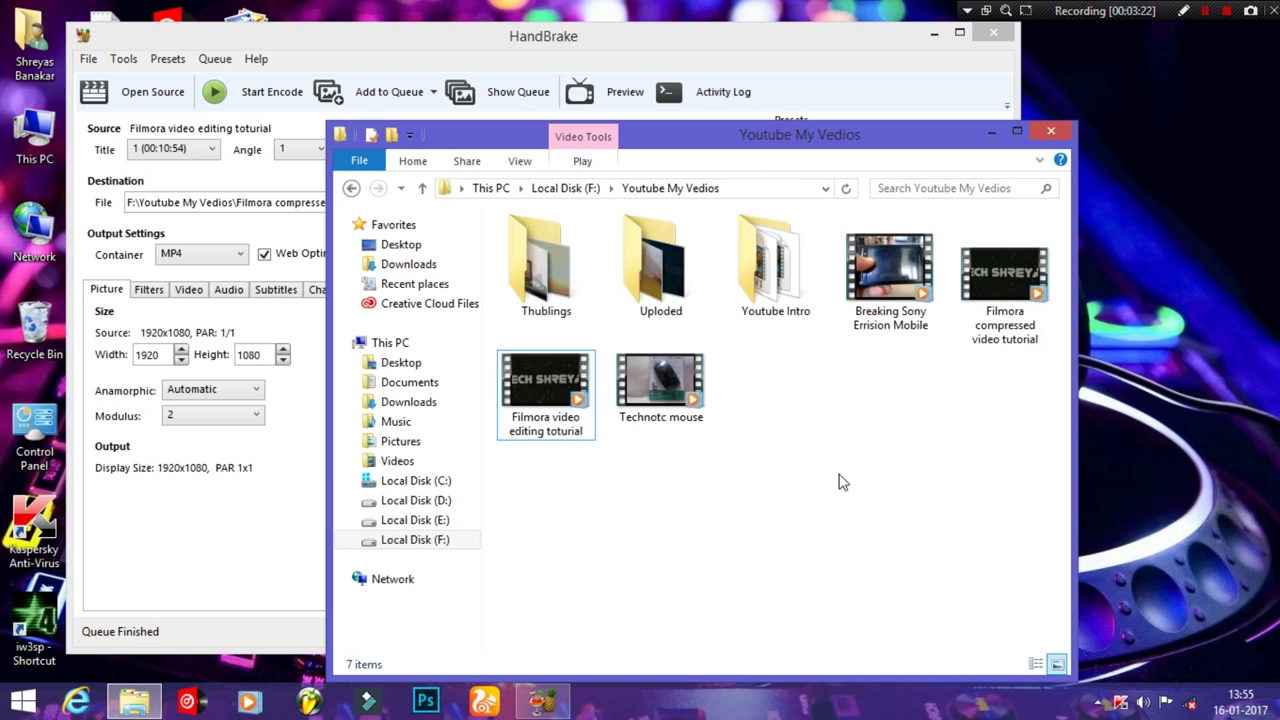
{"action": "left_click", "coordinate": [563, 406]}
{"action": "right_click", "coordinate": [563, 406]}
{"action": "left_click", "coordinate": [626, 394]}
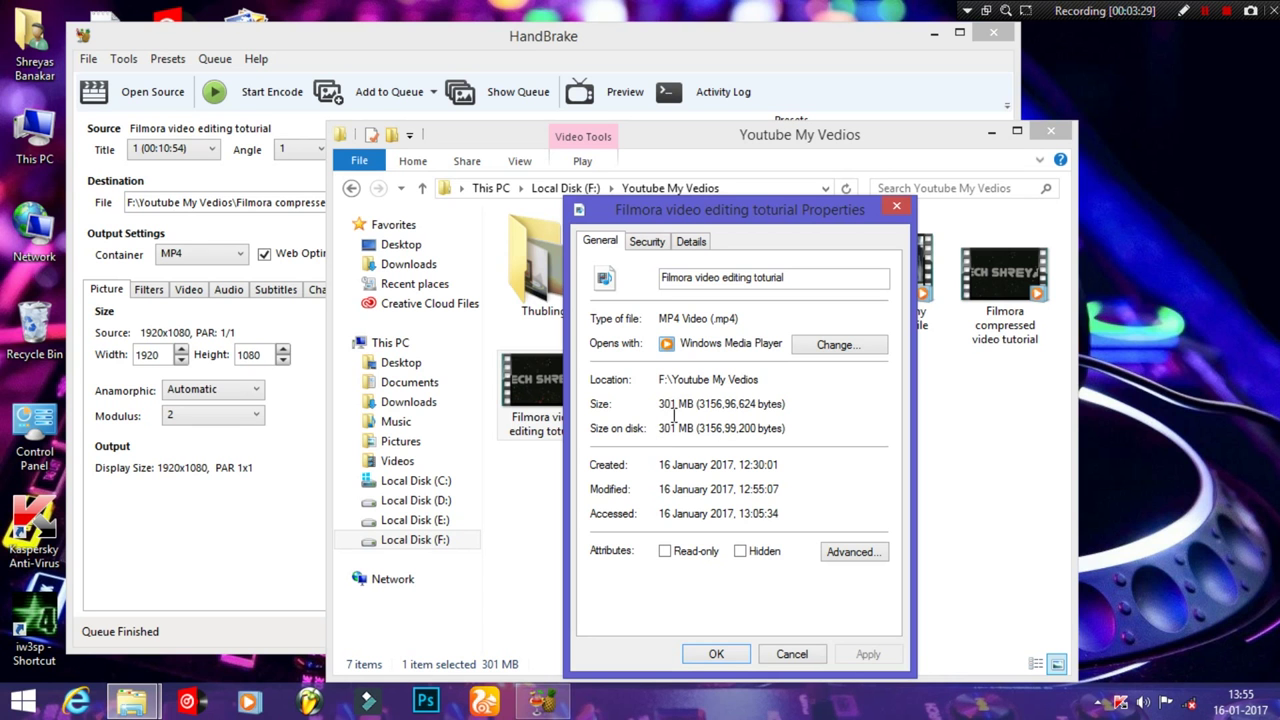
View the size of "Filmora compressed video tutorial" in its properties for comparison with the original.
{"action": "left_click", "coordinate": [1000, 268]}
{"action": "right_click", "coordinate": [1000, 282]}
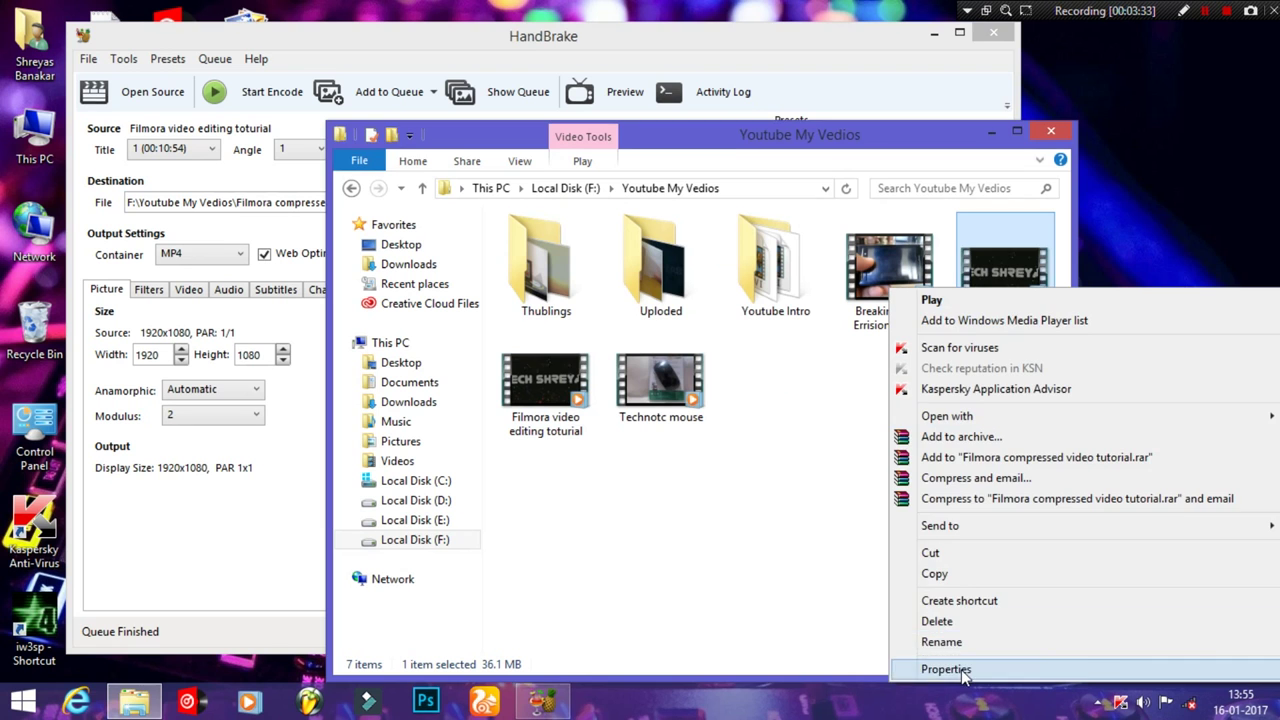
{"action": "left_click", "coordinate": [960, 670]}
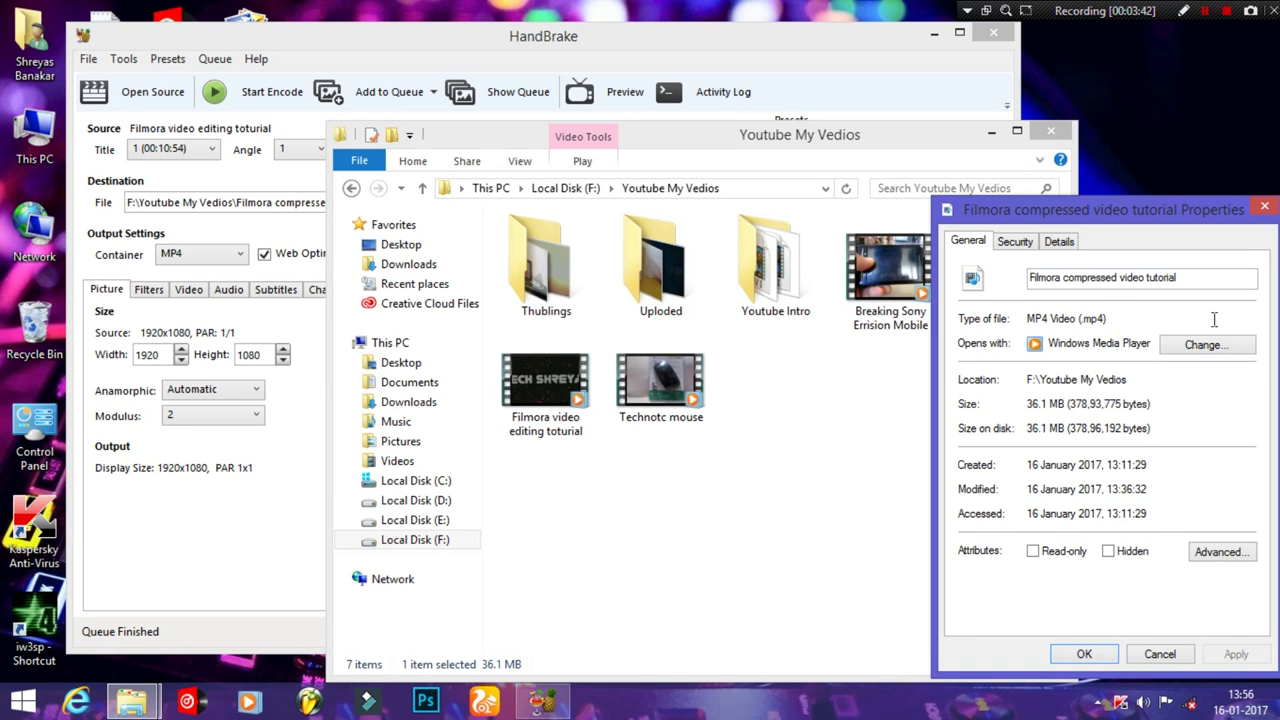
{"action": "left_click", "coordinate": [1264, 210]}
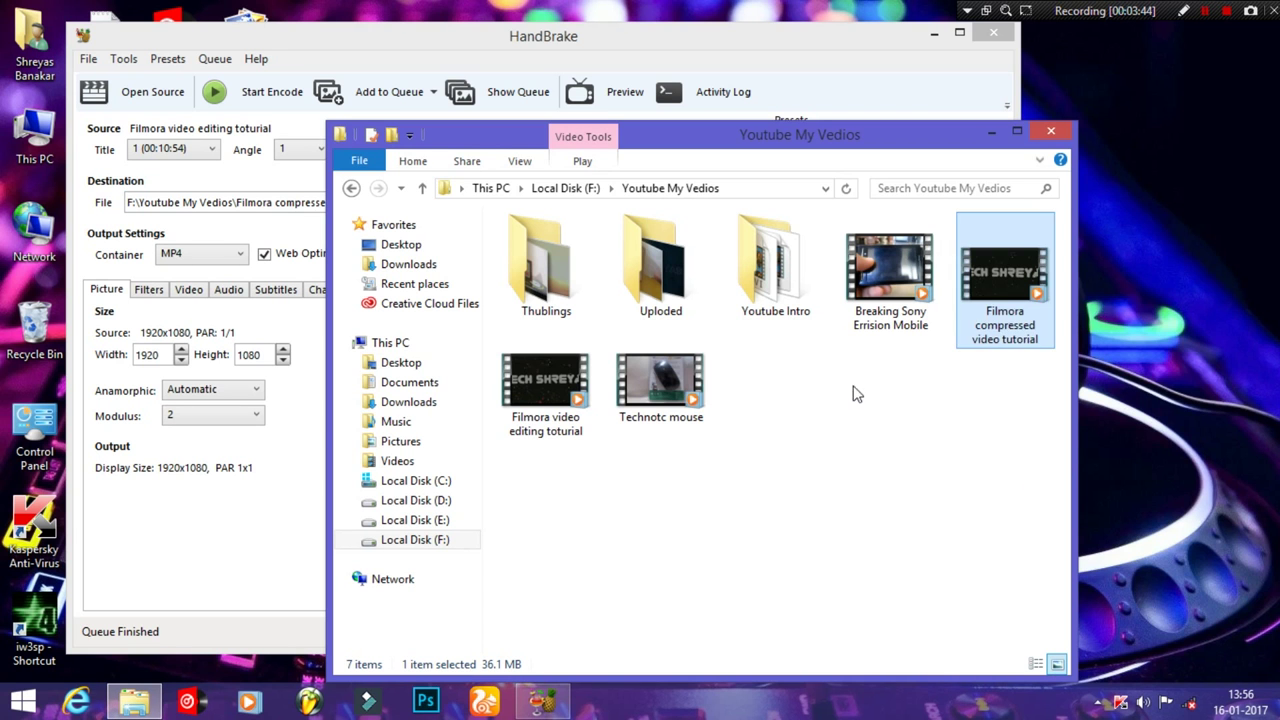
Play the original "Filmora video editing toturial" video, skip ahead to inspect its quality in full screen, and close the player.
{"action": "left_click", "coordinate": [545, 390]}
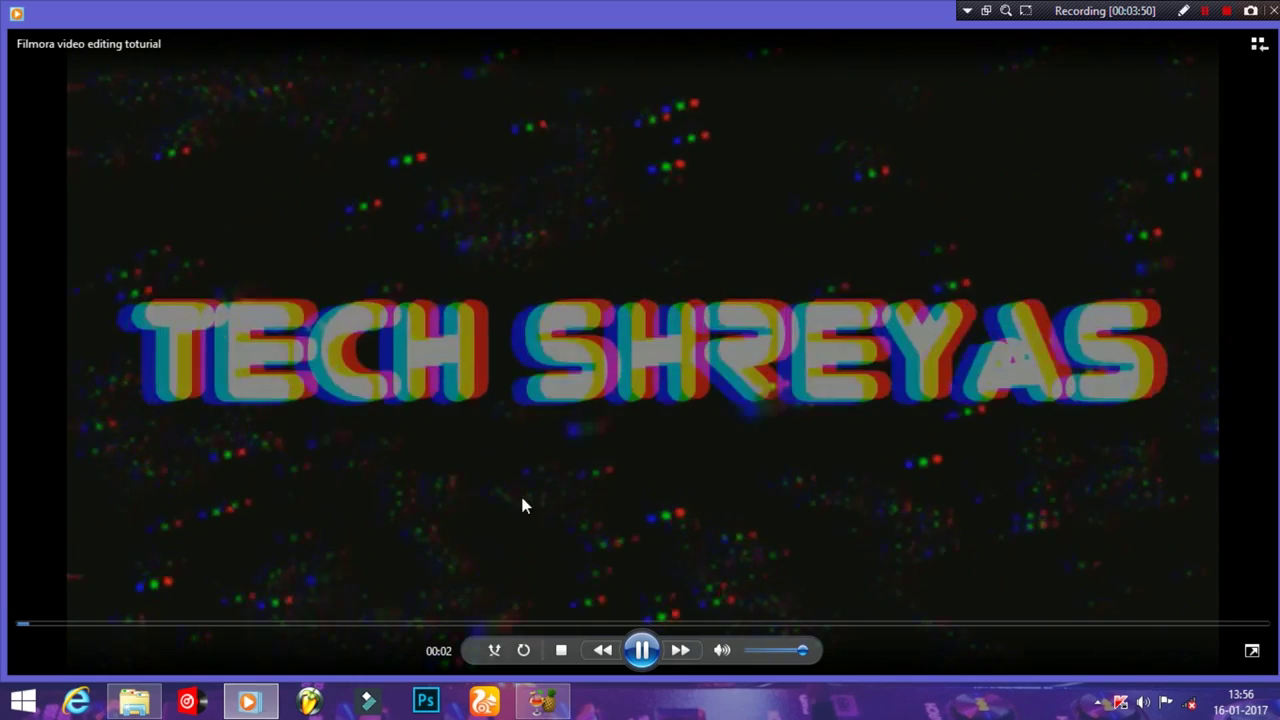
{"action": "left_click", "coordinate": [74, 624]}
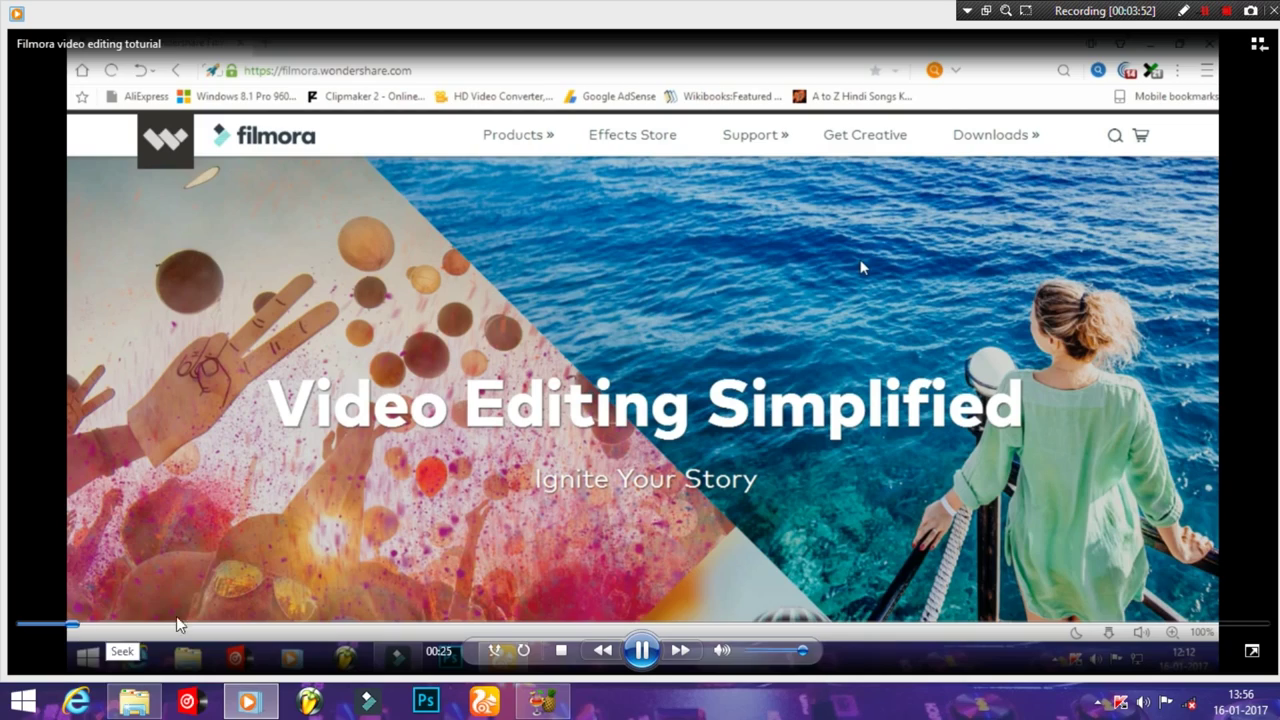
{"action": "double_click", "coordinate": [431, 440]}
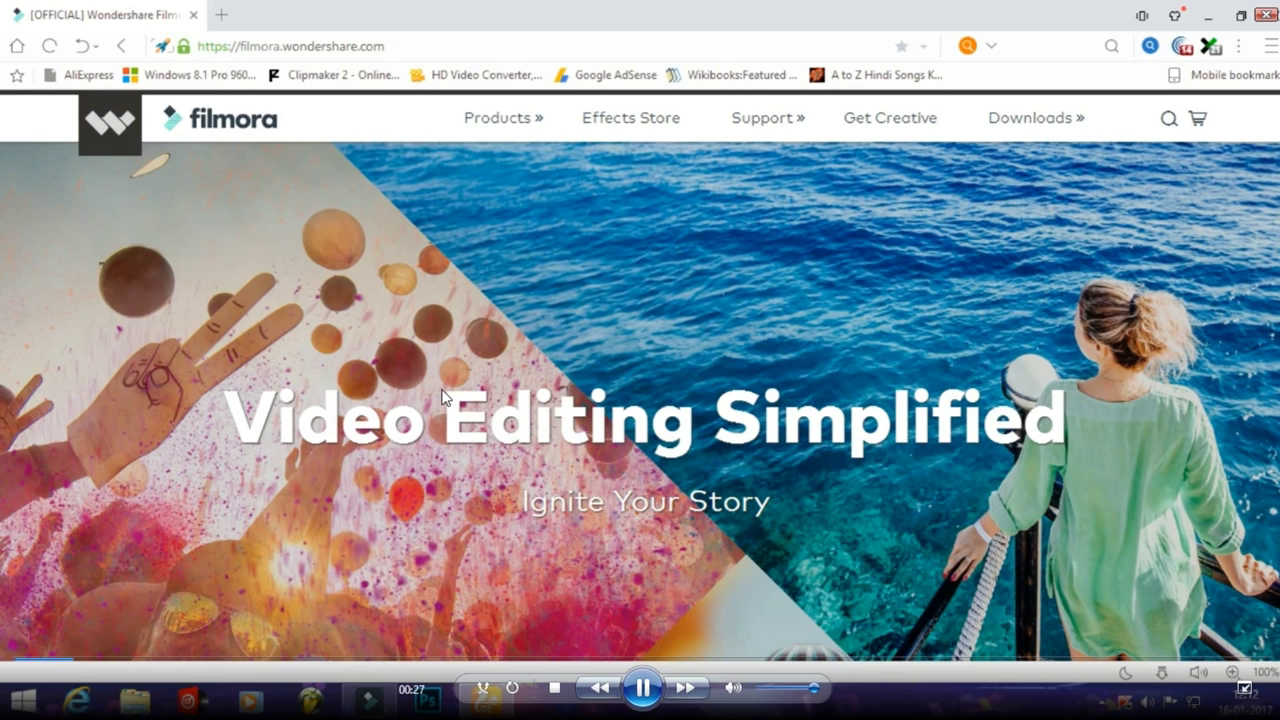
{"action": "double_click", "coordinate": [444, 396]}
{"action": "left_click_drag", "start_coordinate": [718, 26], "coordinate": [617, 165]}
{"action": "left_click", "coordinate": [1173, 150]}
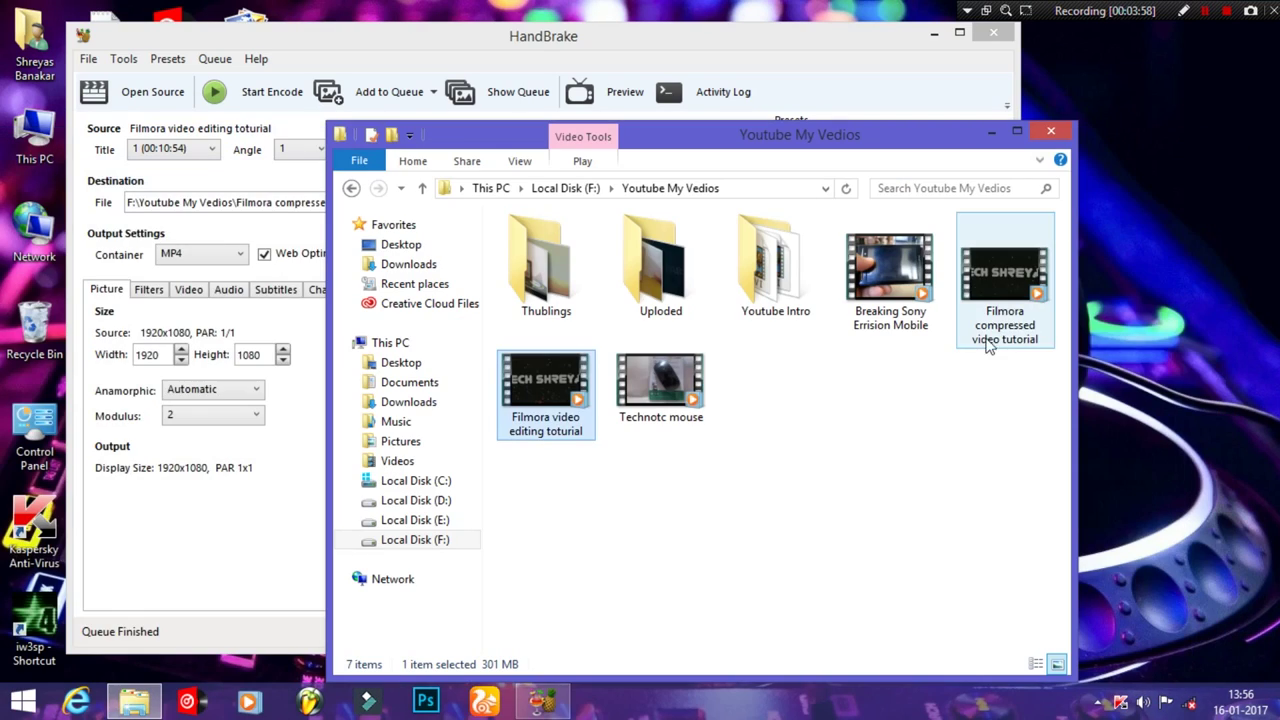
Play "Filmora compressed video tutorial" and skip ahead to about one minute to inspect its quality.
{"action": "double_click", "coordinate": [985, 338]}
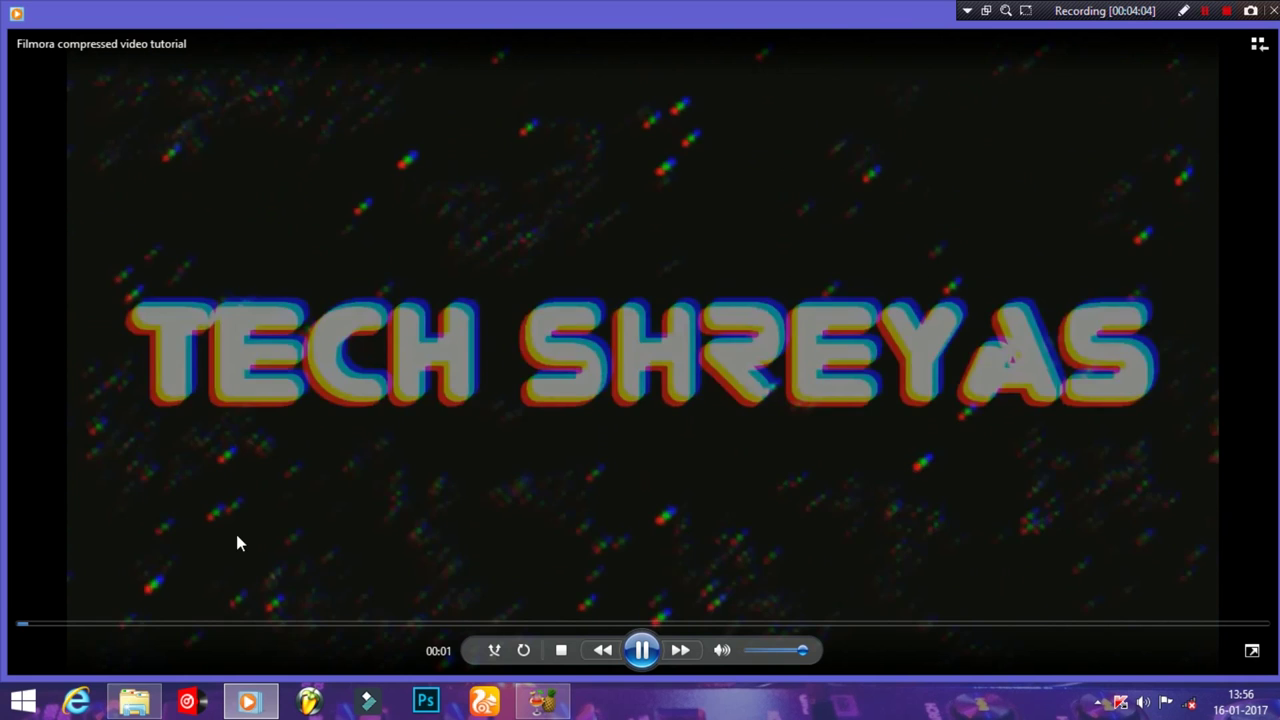
{"action": "left_click", "coordinate": [148, 624]}
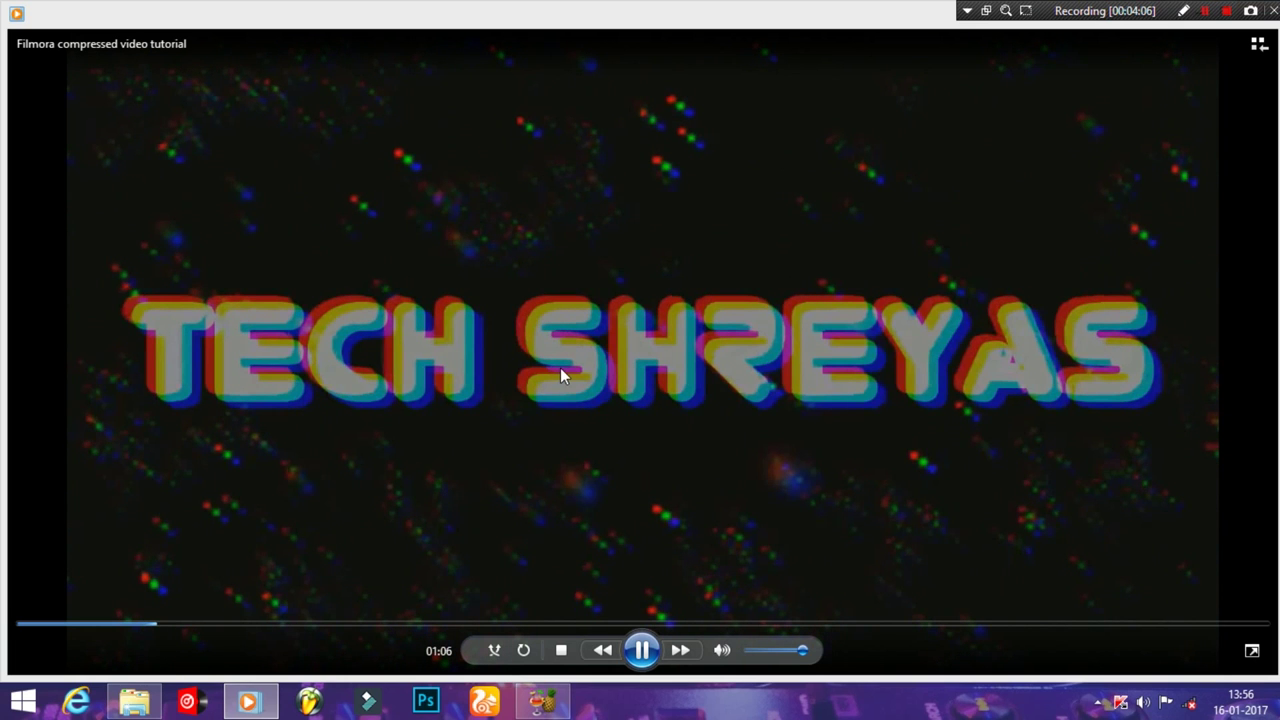